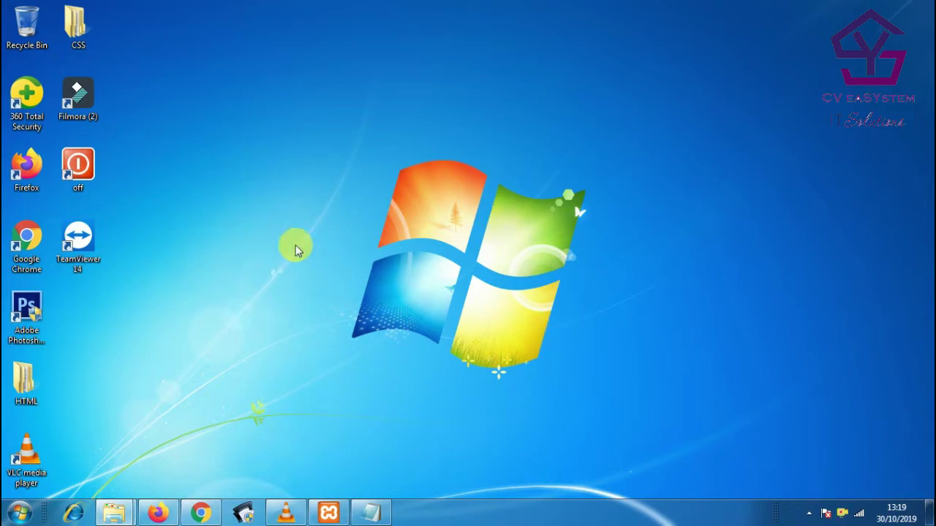
Step: Search Google for 'remove bg' from the browser's homepage
click(201, 512)
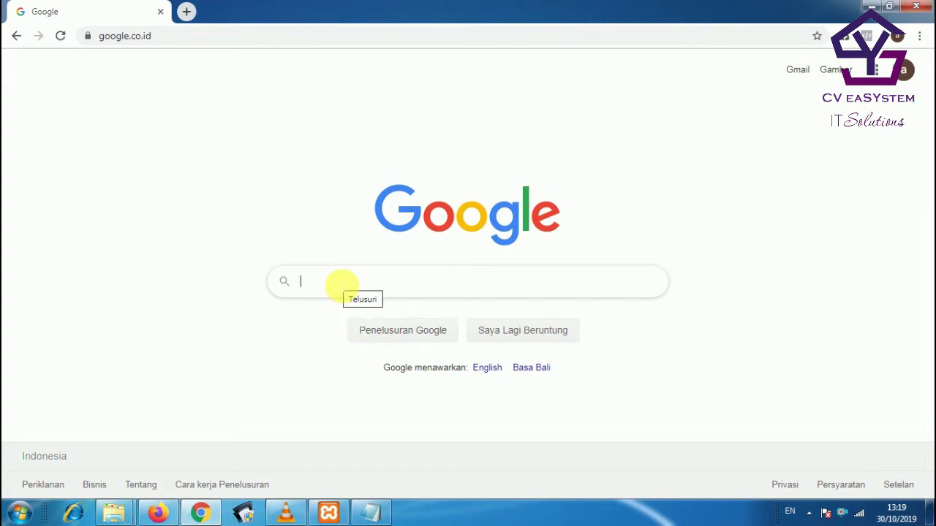
text(re)
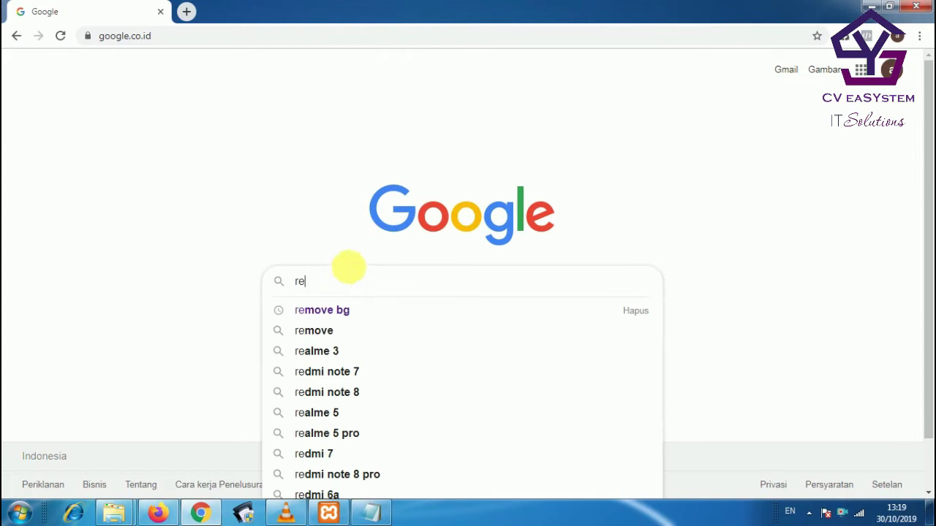
click(333, 313)
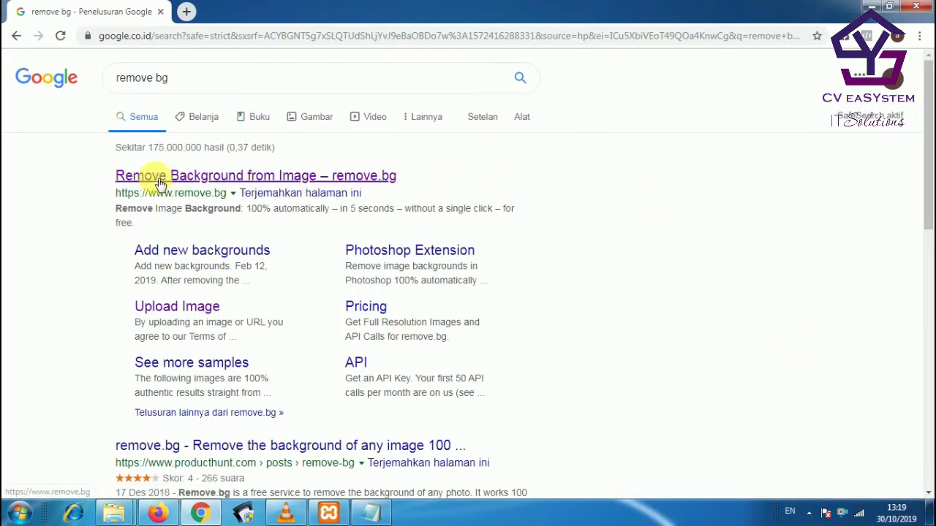
Step: Open the 'Remove Background from Image – remove.bg' result and bring its Upload Image box into view
click(215, 183)
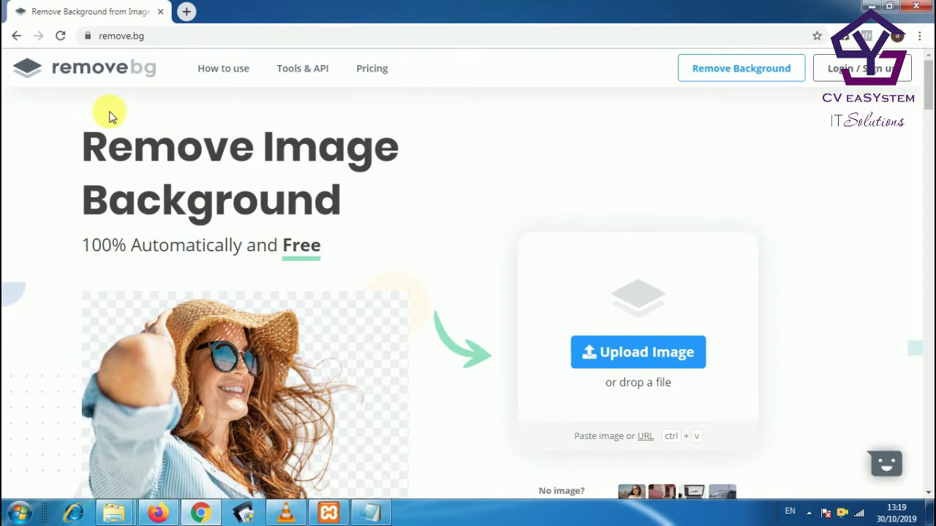
scroll(108, 111, down, 1)
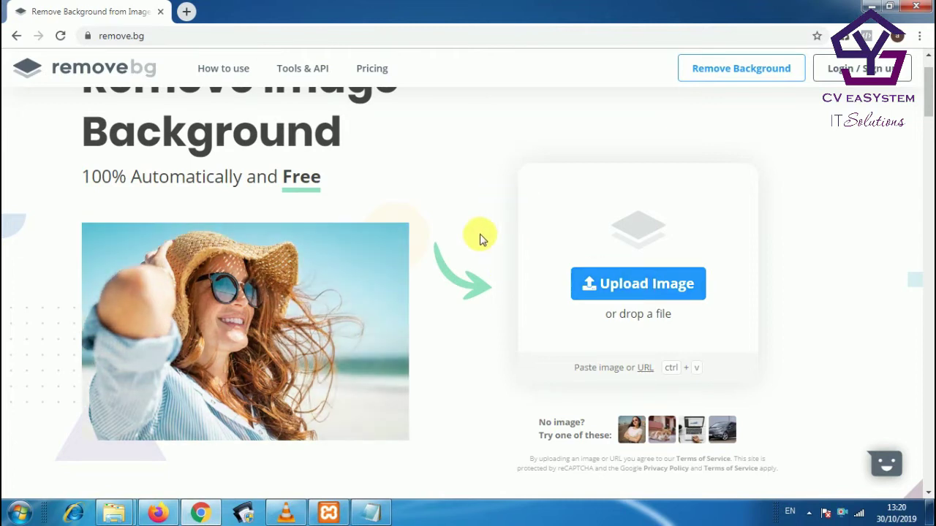
Step: Upload the tes2 photo and review the background-removed cutout beside the original
click(629, 285)
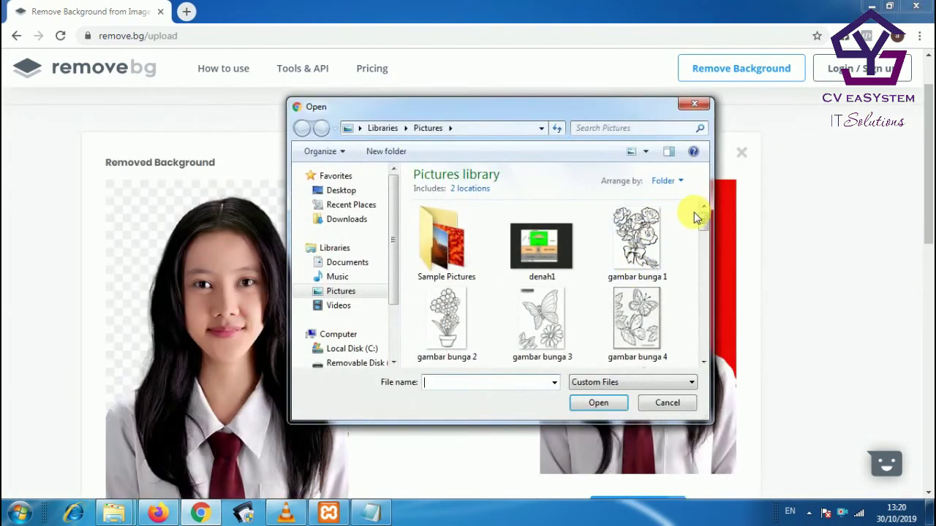
drag(702, 219, 701, 340)
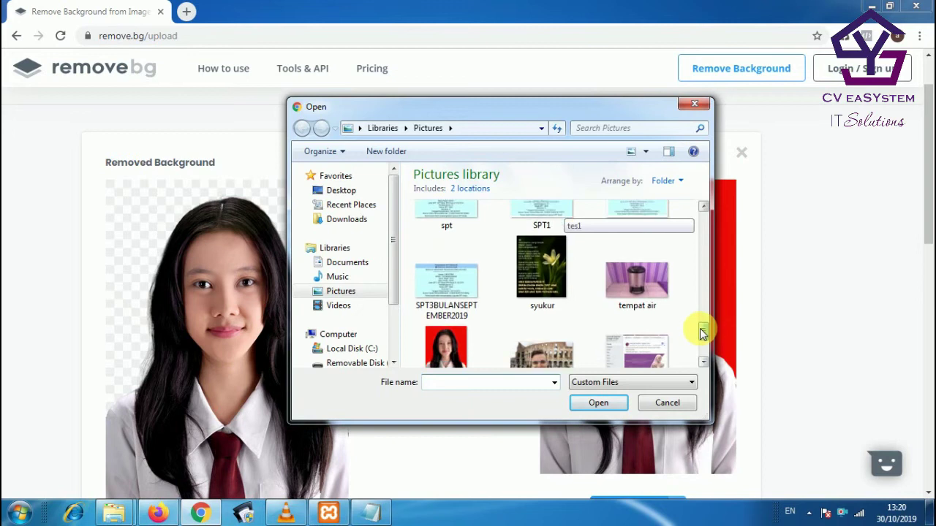
click(541, 314)
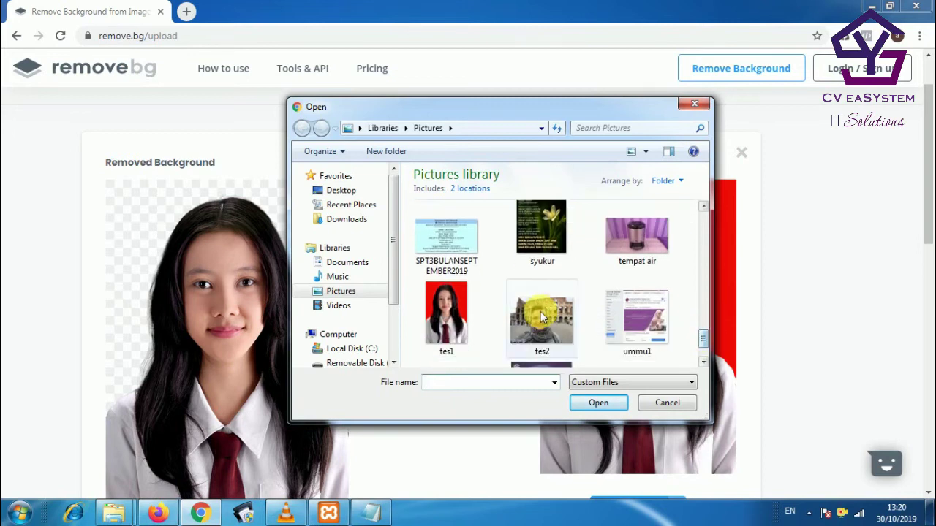
click(592, 404)
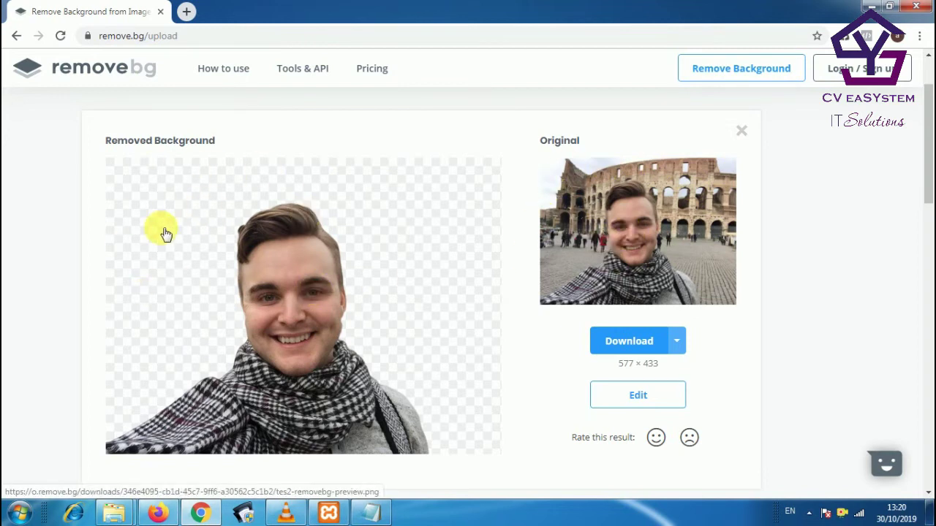
scroll(165, 232, down, 2)
scroll(200, 162, up, 2)
scroll(298, 330, down, 1)
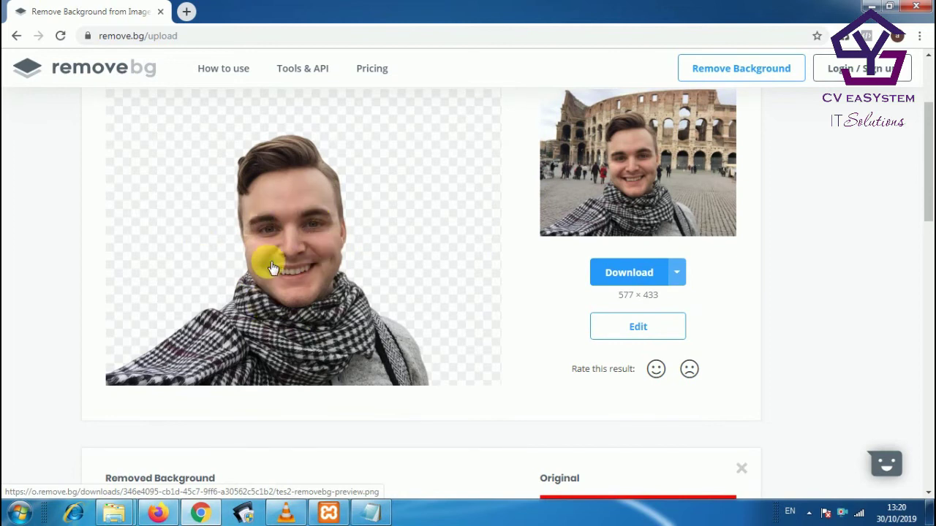
Step: Open the cutout in the editor's Color backgrounds, preview red #d51919, then close the picker
click(645, 329)
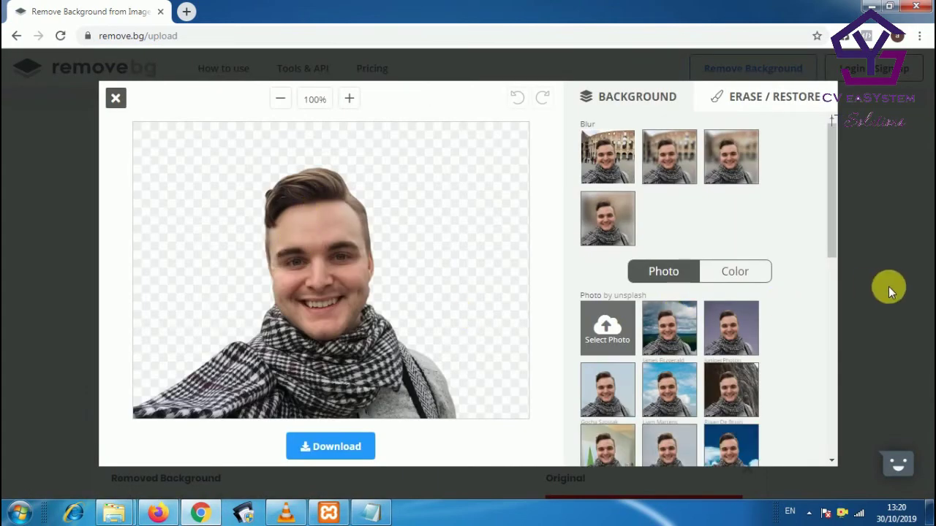
click(754, 273)
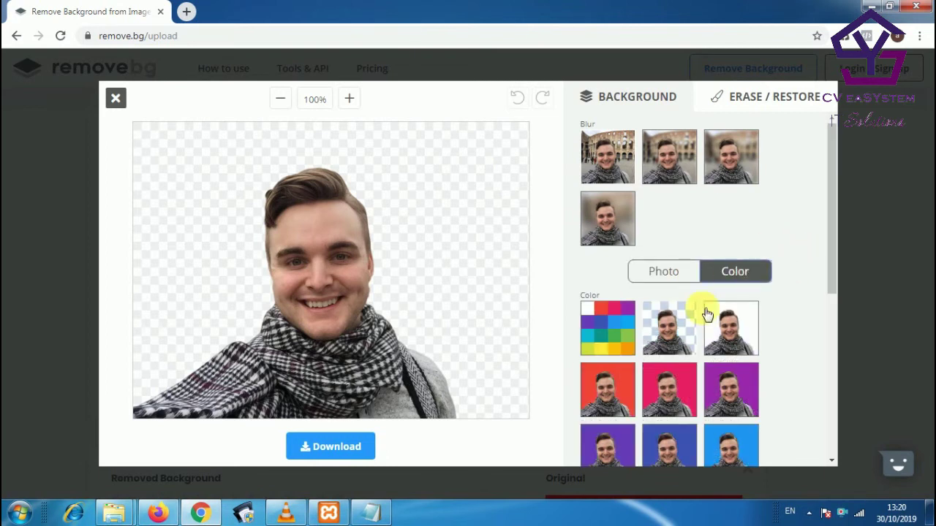
click(609, 330)
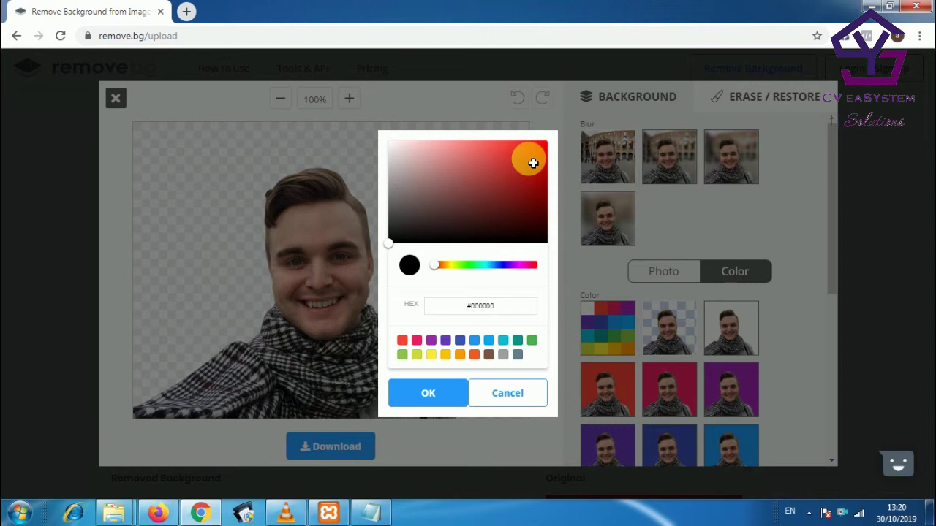
click(532, 163)
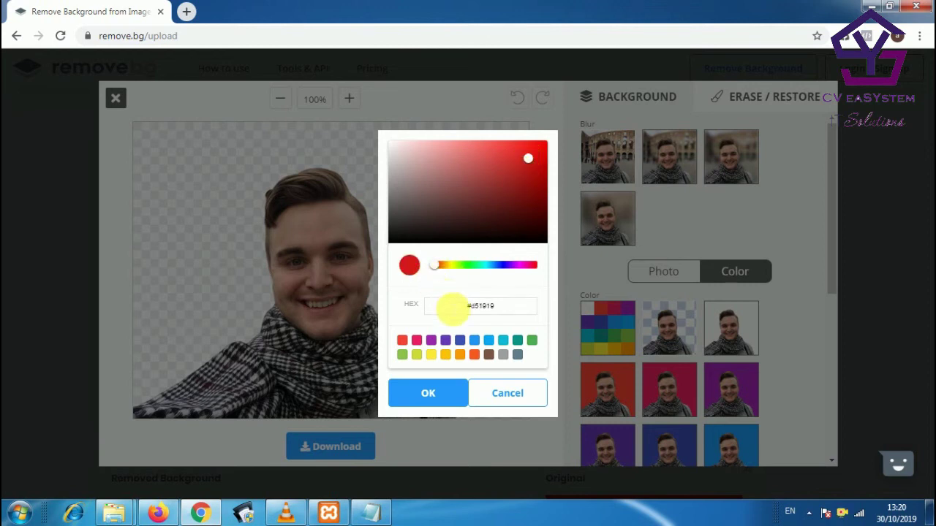
click(503, 396)
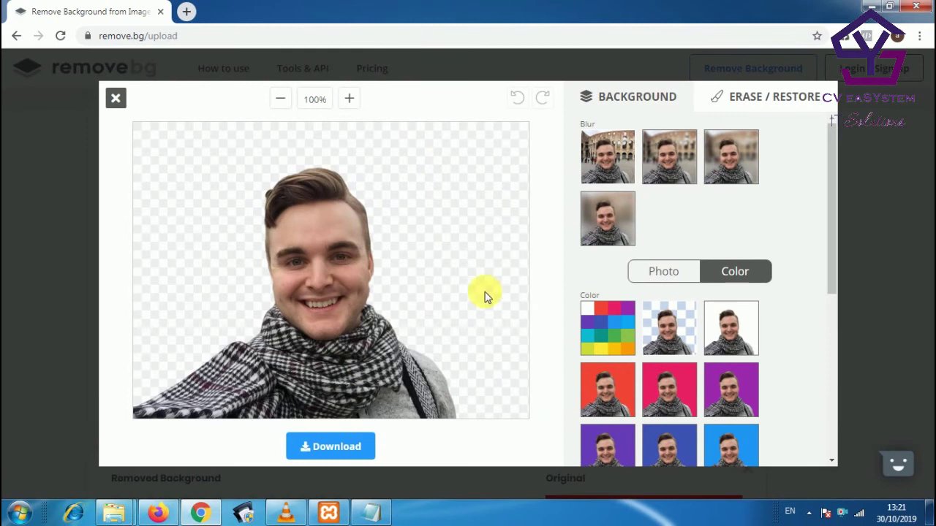
mouse_move(831, 286)
mouse_down()
mouse_move(822, 422)
mouse_move(842, 302)
mouse_up()
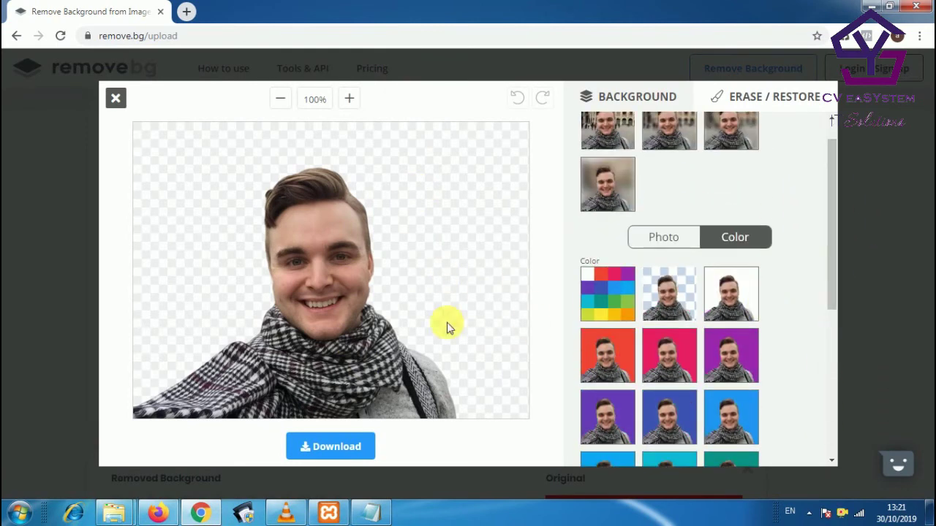